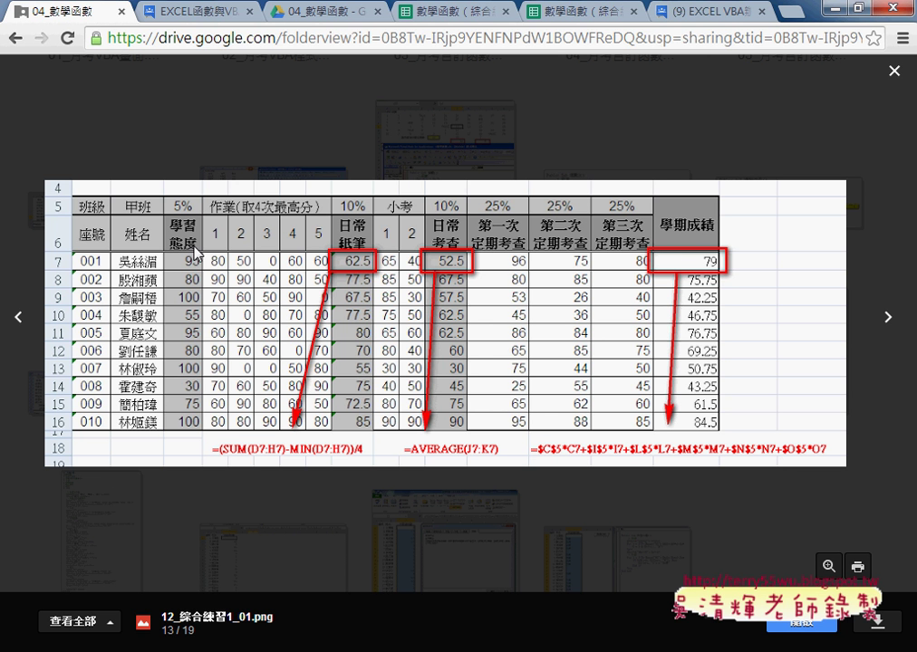
# Advance the Drive viewer three images to 15_錄製巨集與加上註解.png, image 16 of 19
pyautogui.click(886, 316)
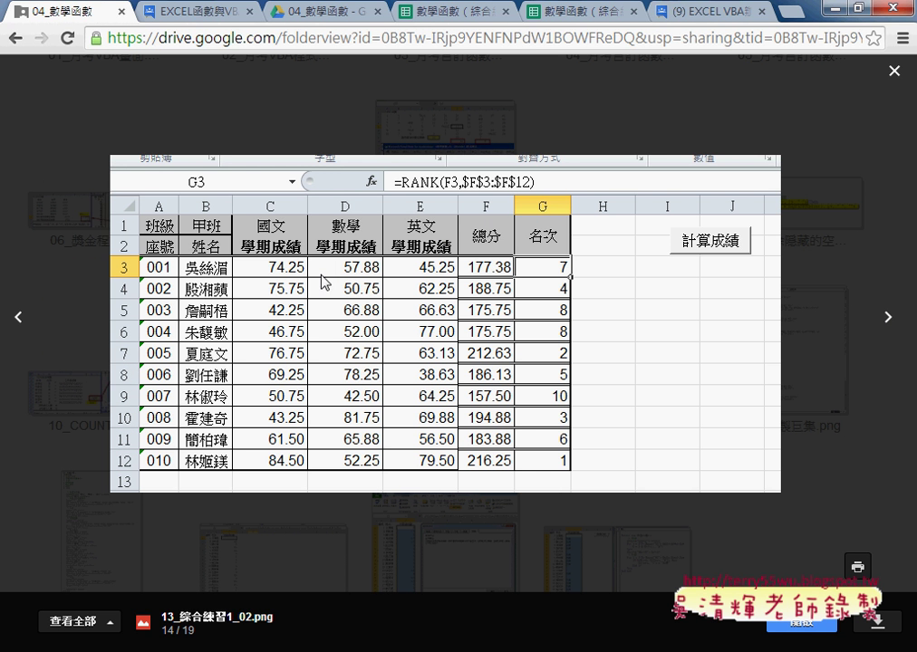
pyautogui.click(888, 317)
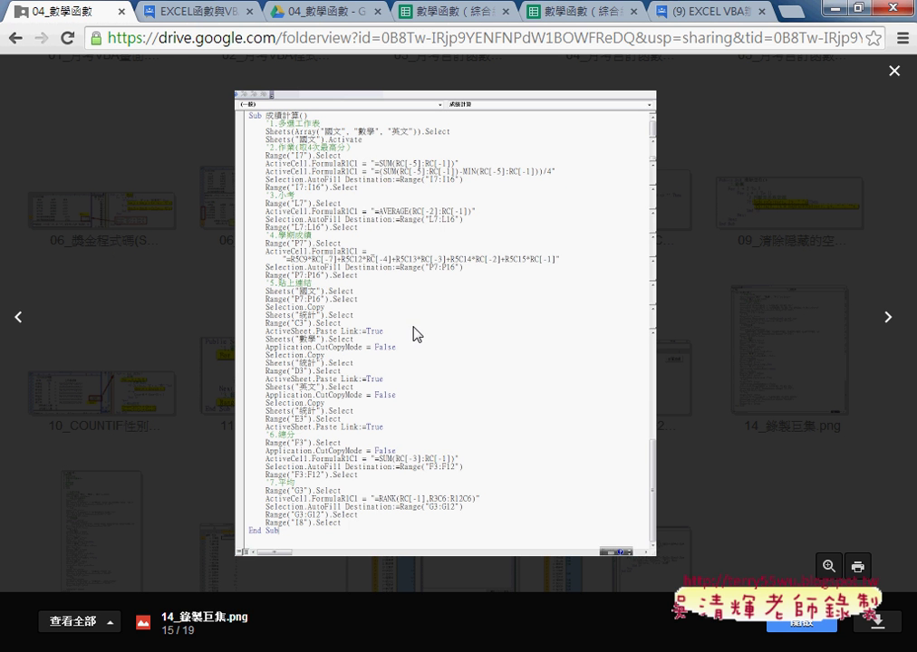
pyautogui.click(888, 319)
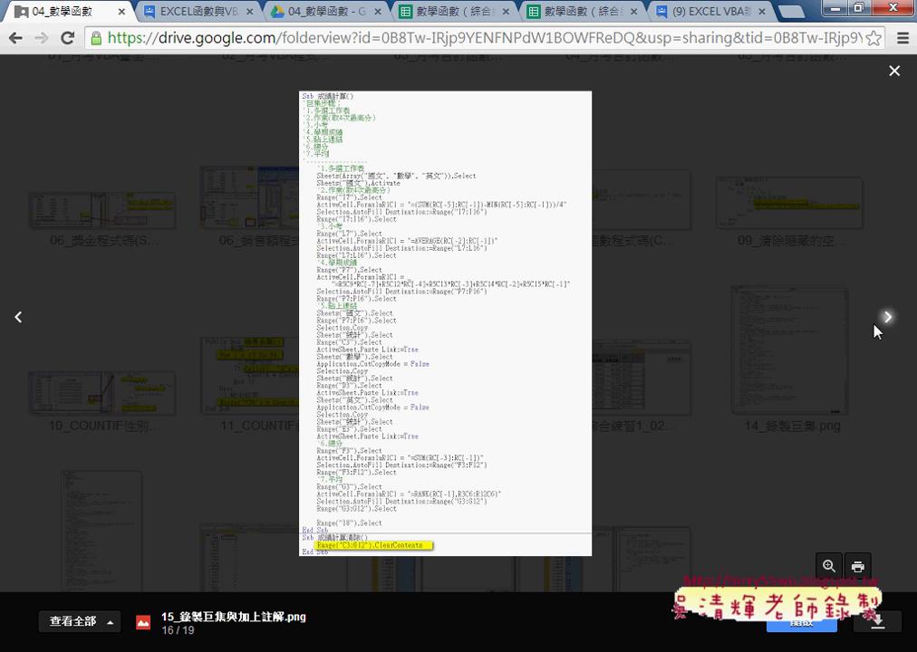
# Zoom into the 15_錄製巨集與加上註解.png code image and read through macro sections 1–5
pyautogui.click(430, 311)
pyautogui.click(473, 313)
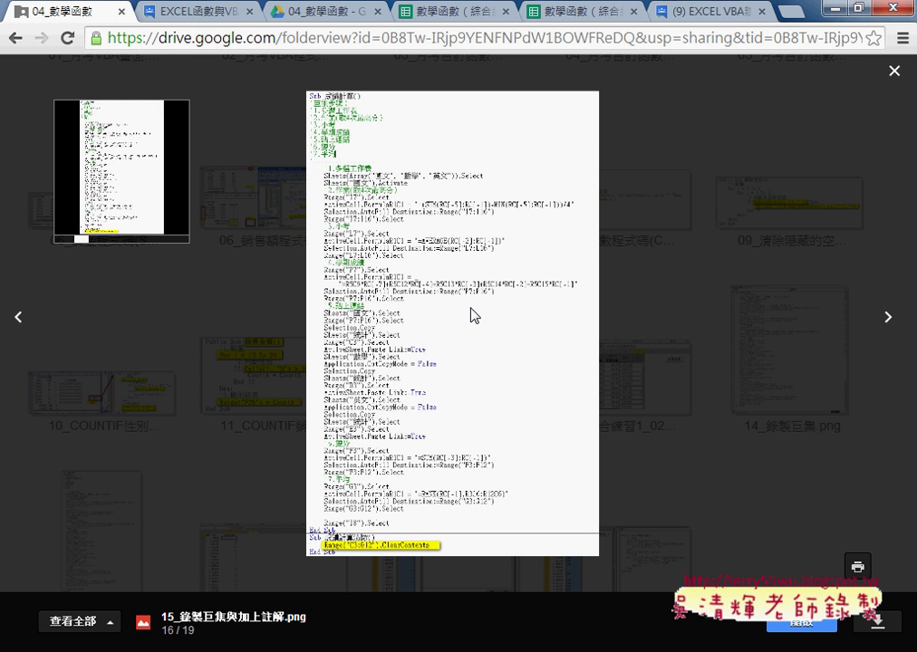
pyautogui.scroll(1, 583, 428)
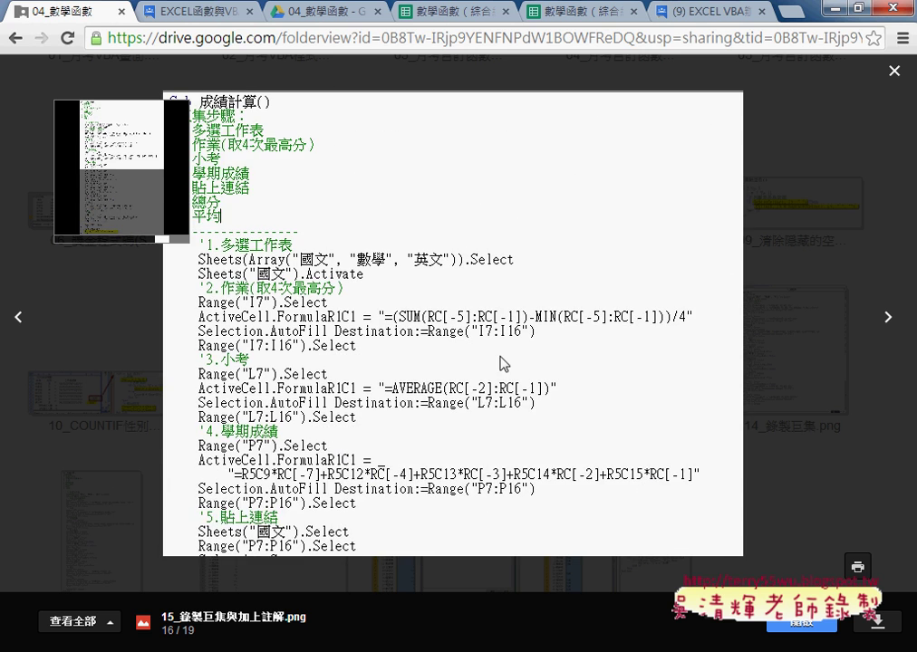
pyautogui.scroll(-2, 496, 280)
pyautogui.scroll(1, 511, 317)
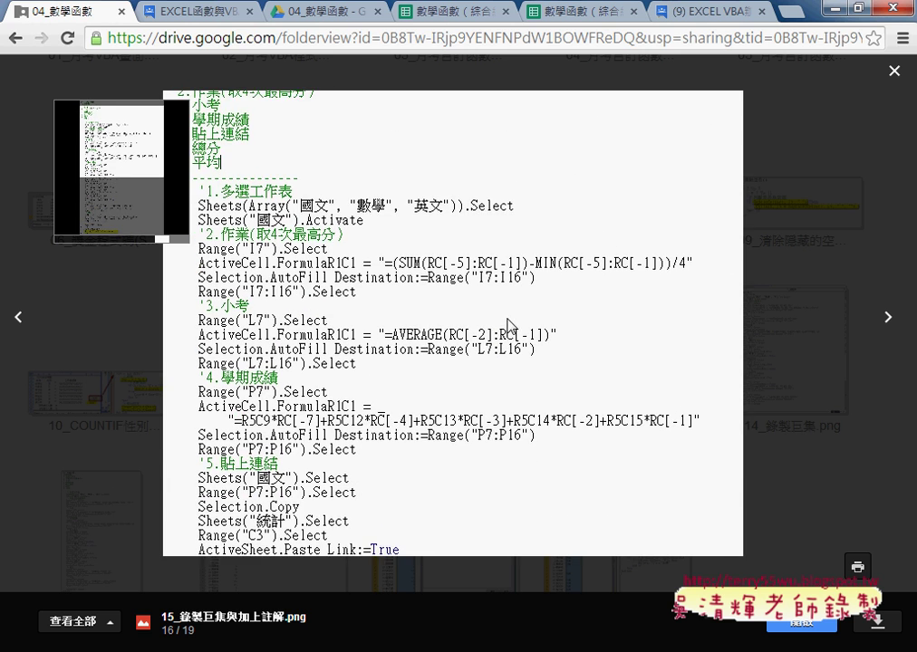
pyautogui.scroll(1, 341, 286)
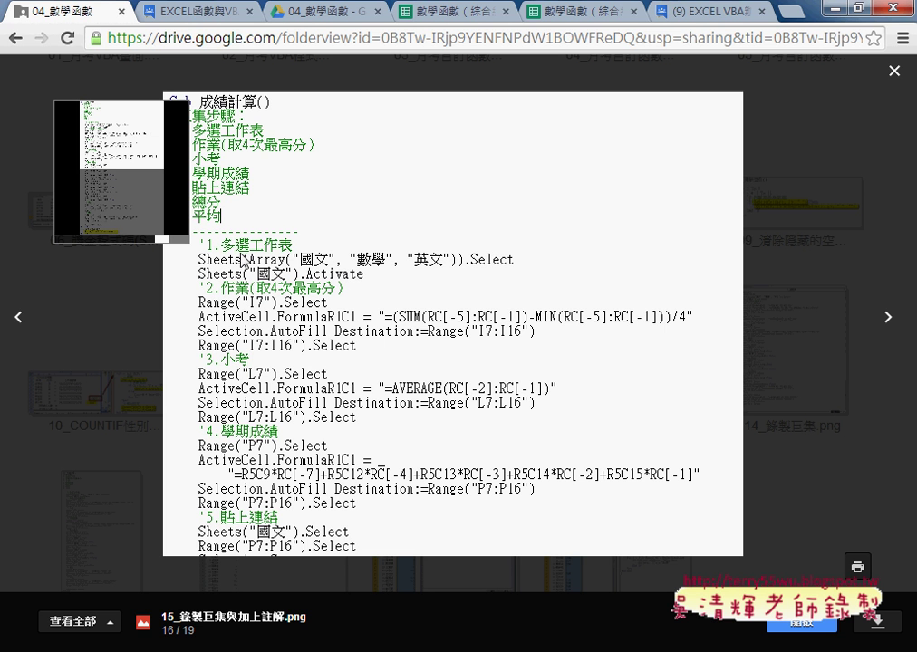
pyautogui.scroll(-1, 283, 230)
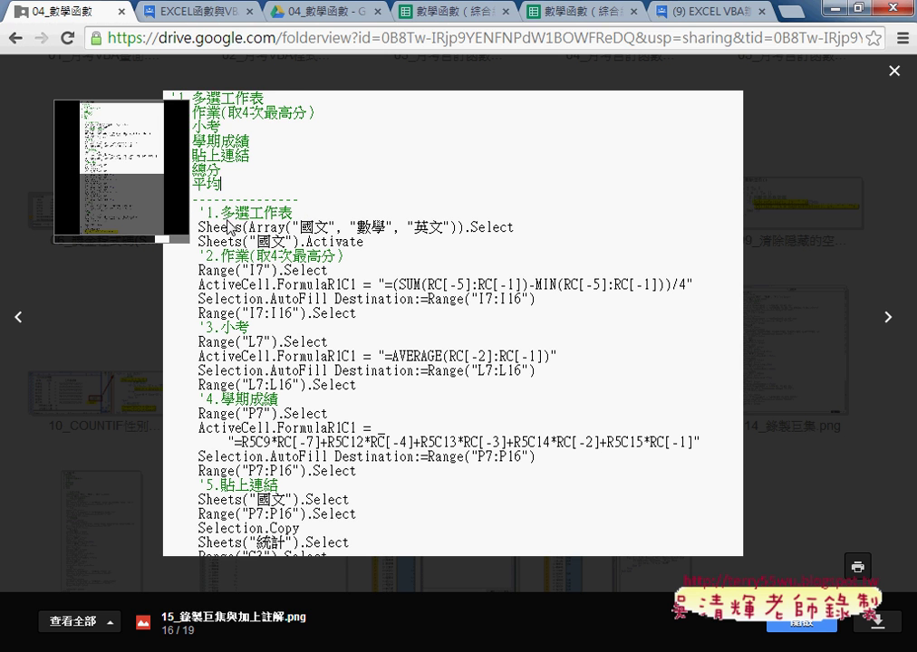
pyautogui.scroll(-1, 246, 205)
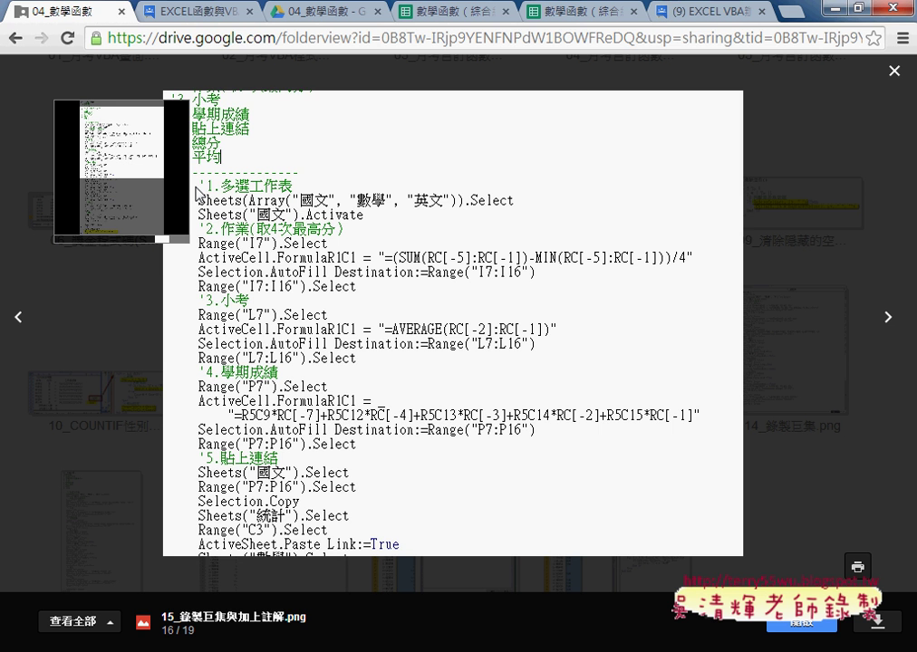
pyautogui.scroll(-1, 272, 236)
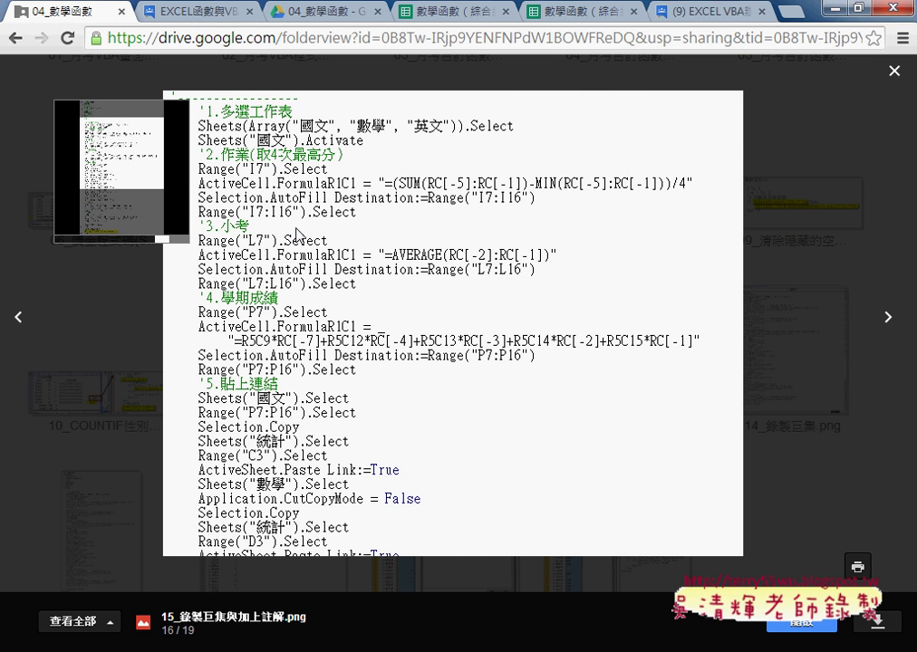
pyautogui.scroll(-3, 299, 234)
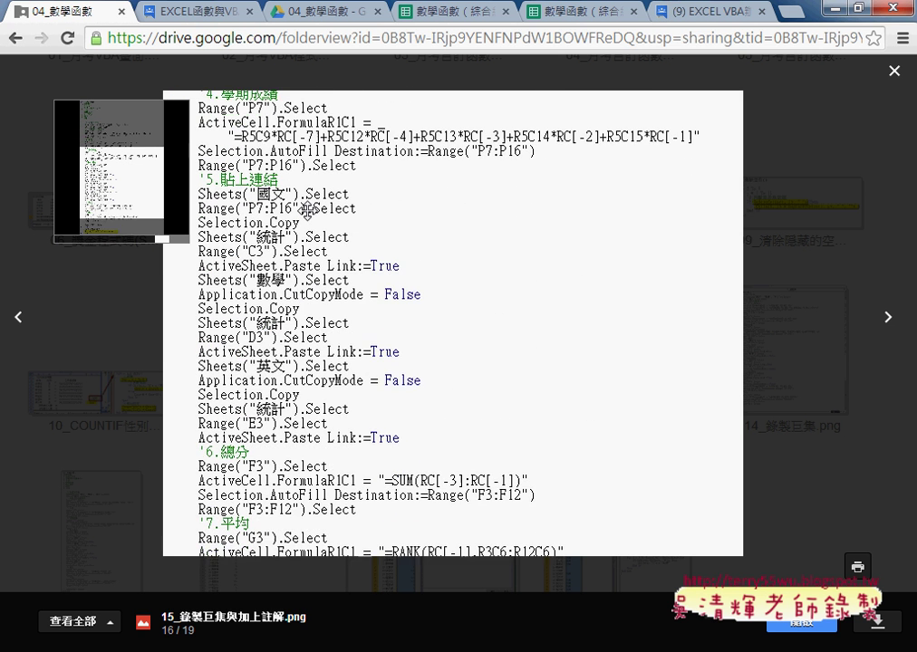
pyautogui.scroll(-2, 307, 210)
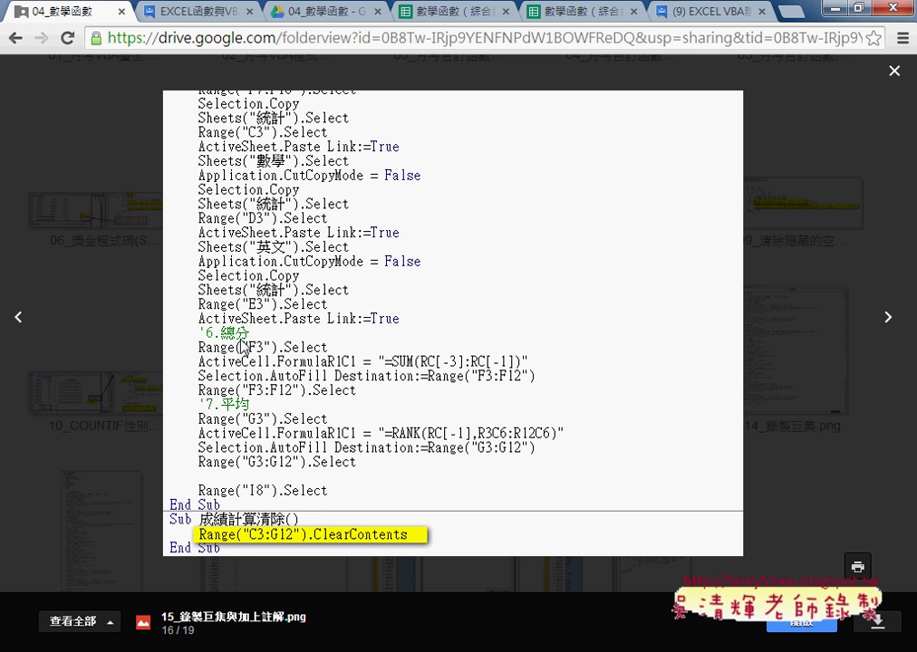
pyautogui.scroll(4, 367, 376)
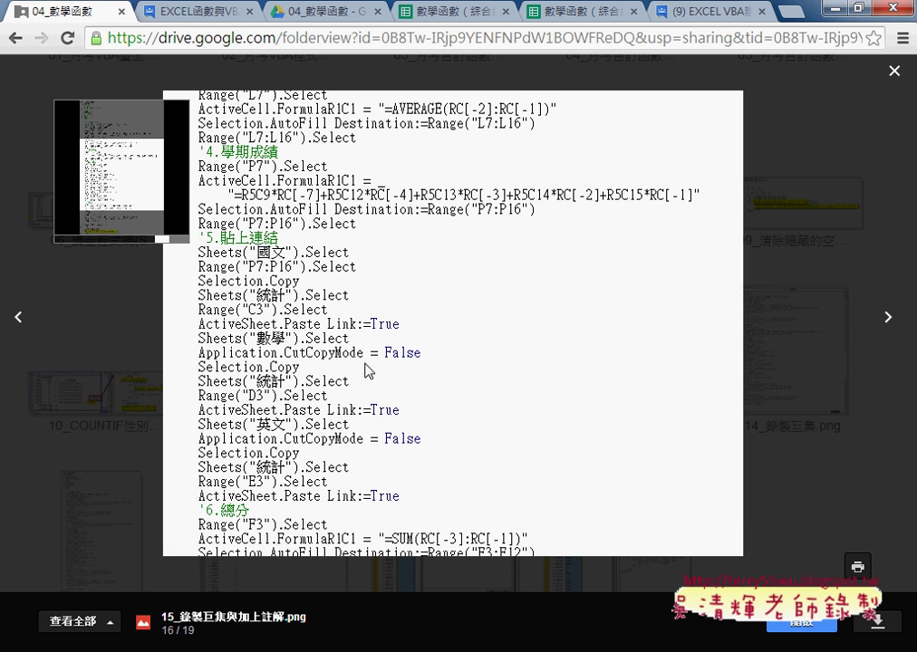
pyautogui.scroll(1, 371, 349)
pyautogui.scroll(5, 381, 290)
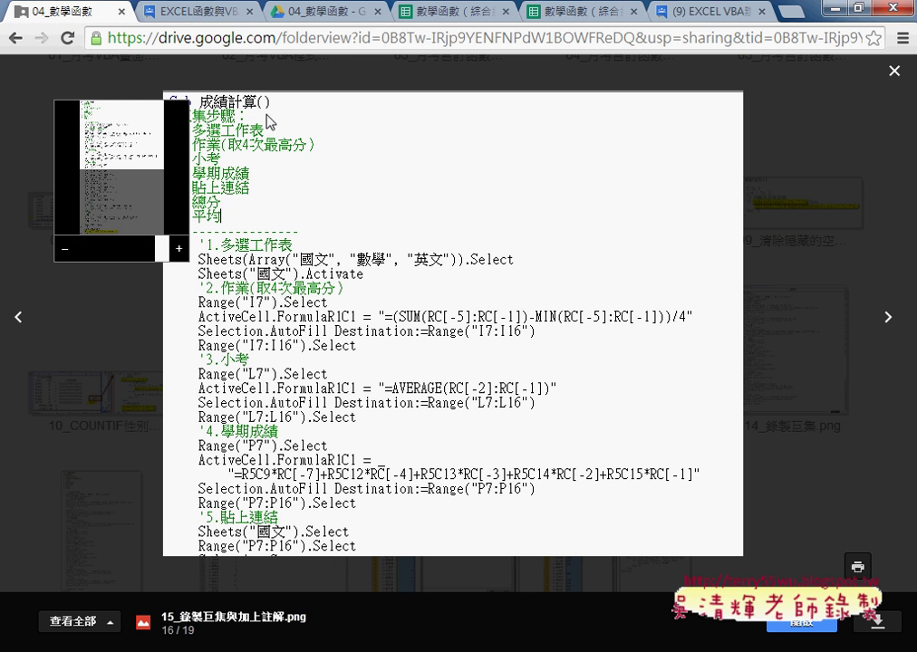
pyautogui.scroll(-5, 441, 395)
pyautogui.scroll(-5, 461, 345)
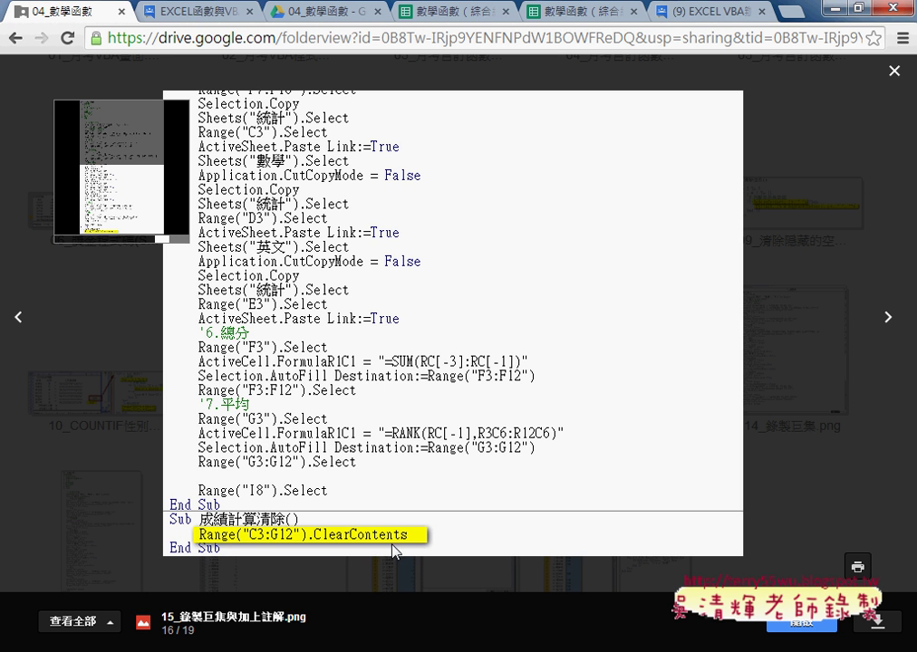
pyautogui.moveTo(445, 173); pyautogui.dragTo(470, 381)
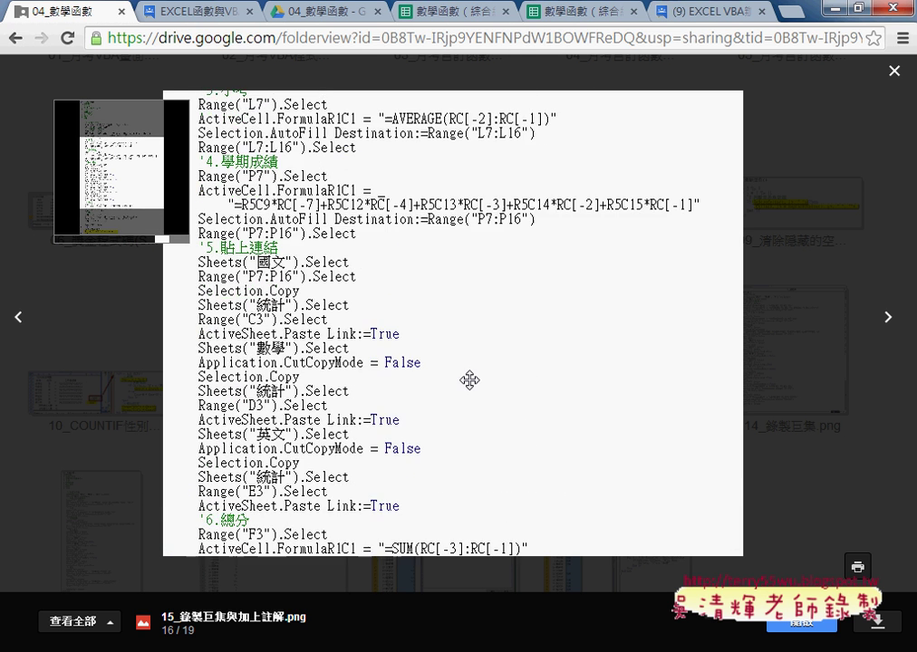
pyautogui.moveTo(474, 153); pyautogui.dragTo(501, 437)
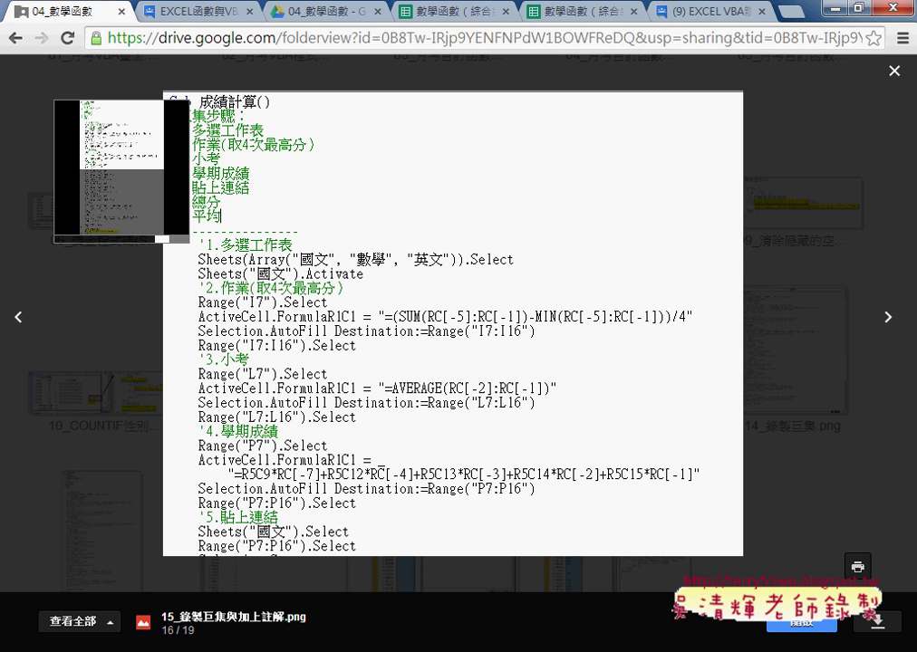
# In the grade workbook, start recording a macro under the default name 巨集1
pyautogui.hotkey('alt', 'Tab')
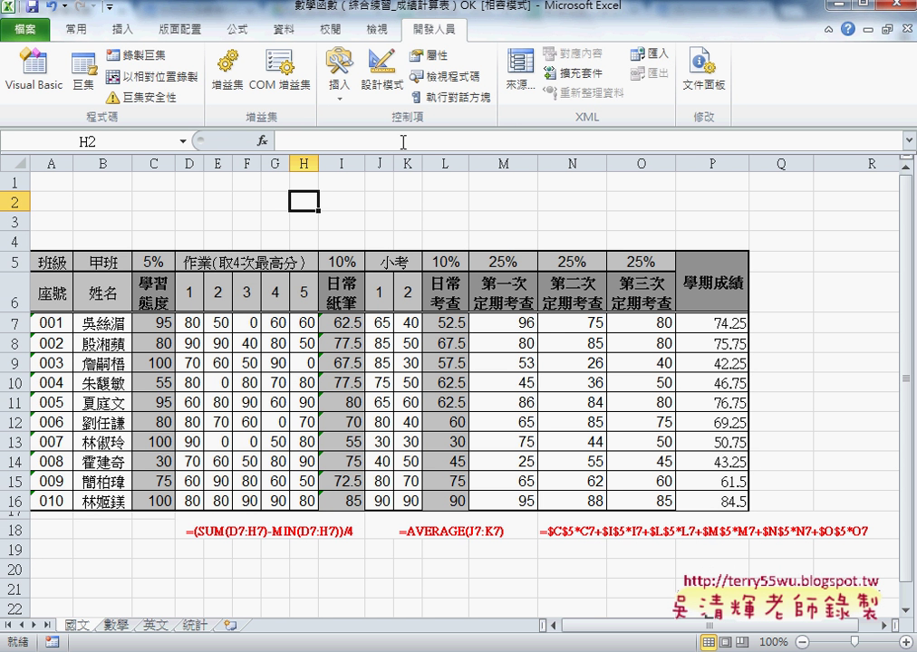
pyautogui.click(136, 60)
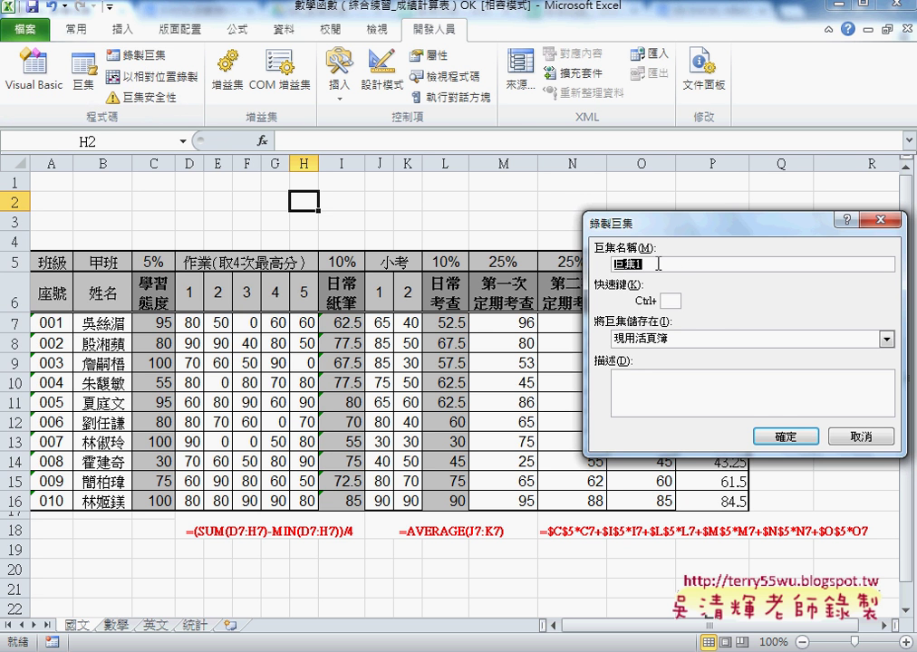
pyautogui.click(798, 444)
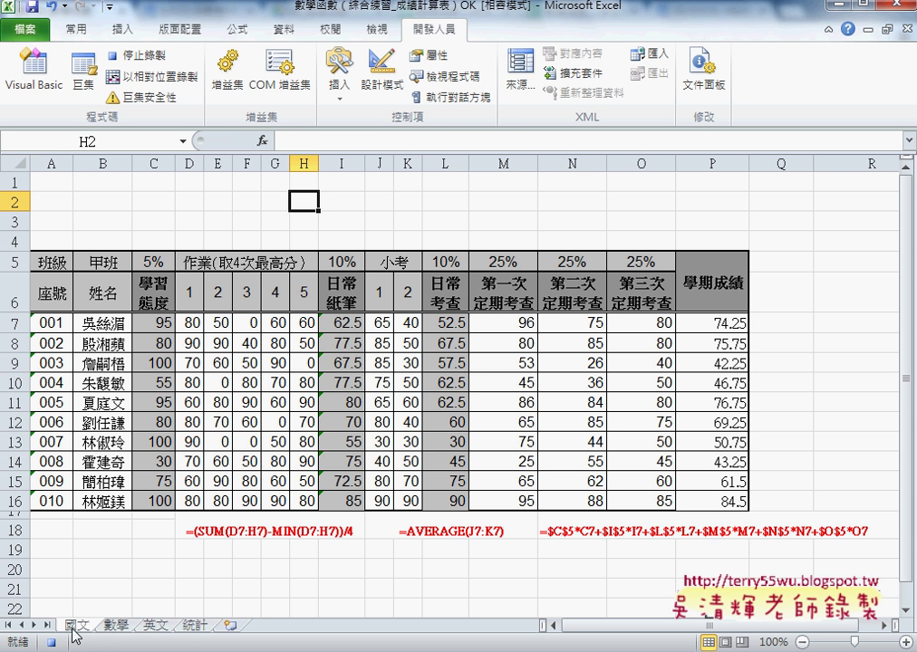
# Group the 國文, 數學 and 英文 sheets and re-enter the I7 homework formula
pyautogui.keyDown('shift'); pyautogui.click(160, 627); pyautogui.keyUp('shift')
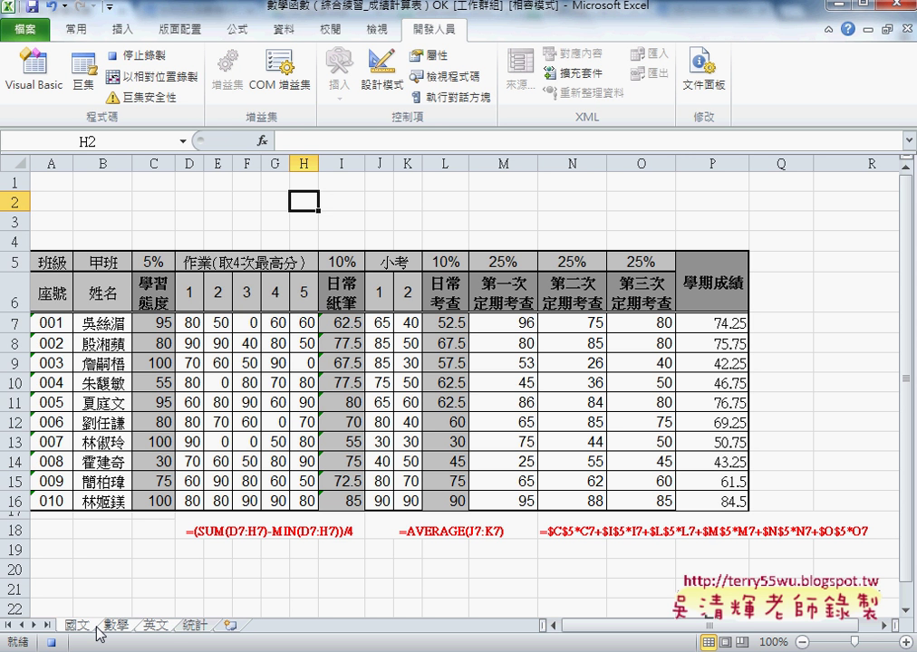
pyautogui.click(344, 320)
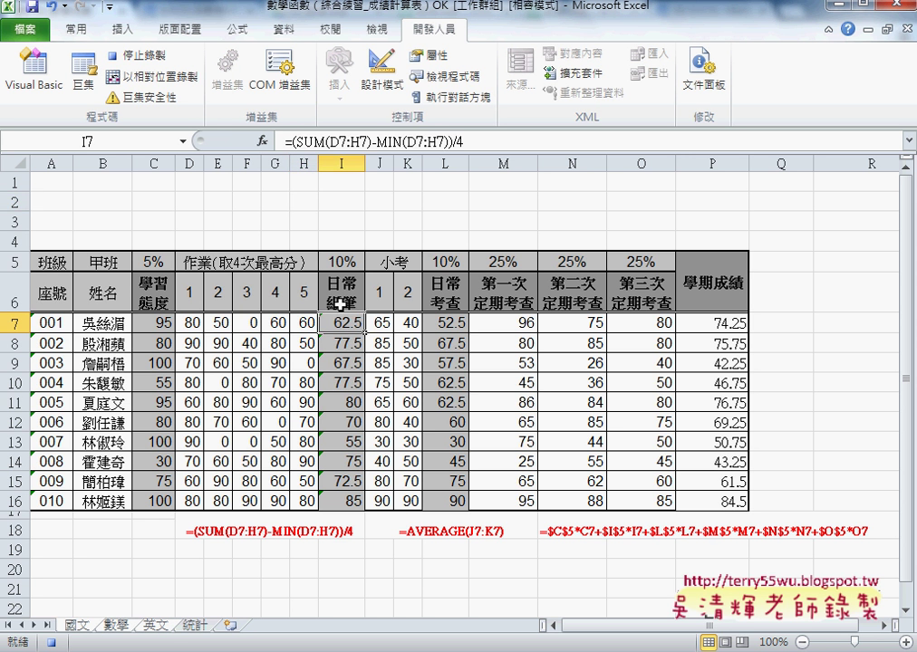
pyautogui.click(301, 141)
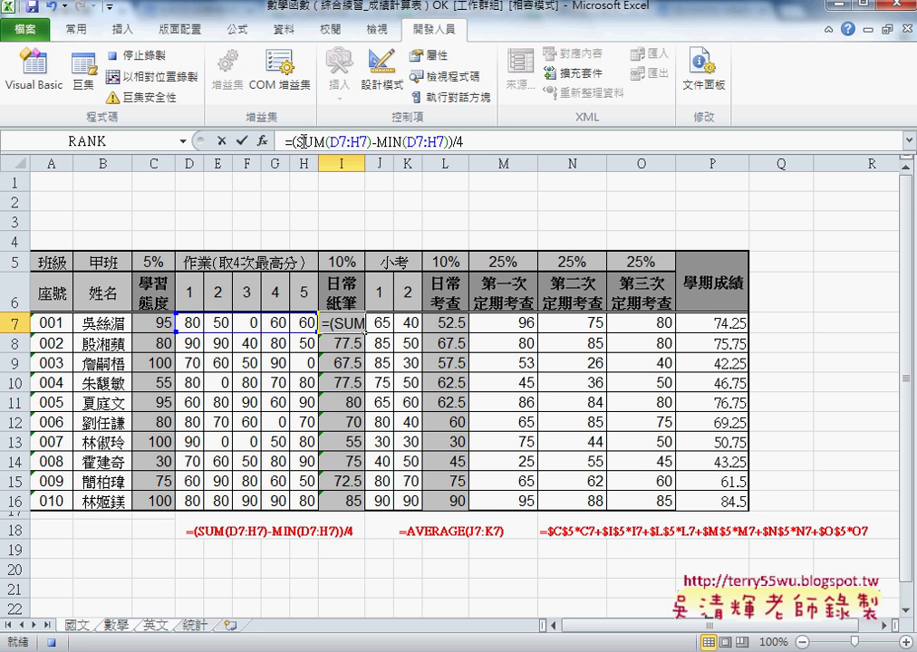
pyautogui.click(244, 141)
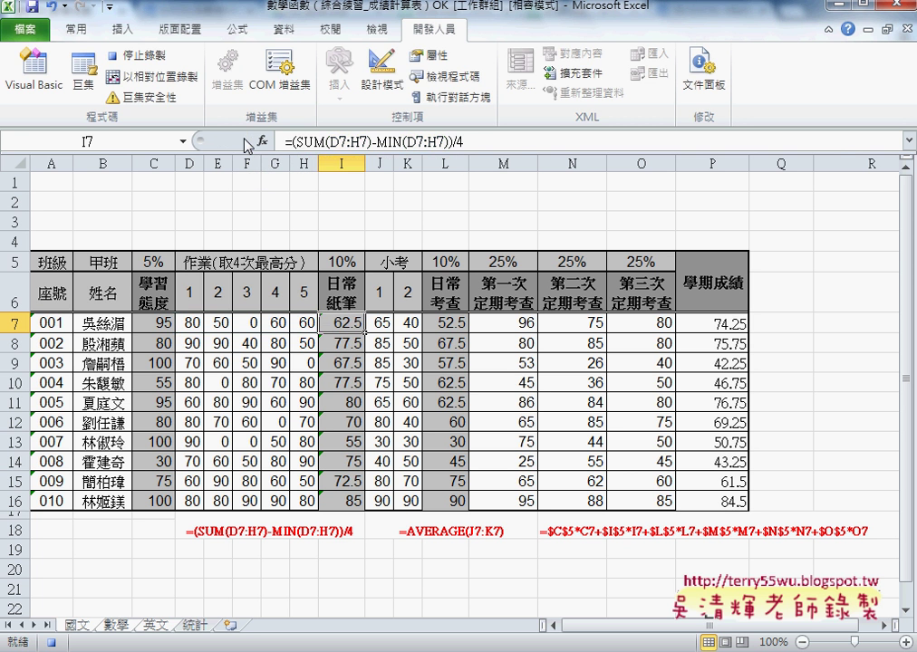
# Re-enter the L7 AVERAGE formula and the P7 term-grade formula, which shows 74.25
pyautogui.click(458, 322)
pyautogui.click(339, 143)
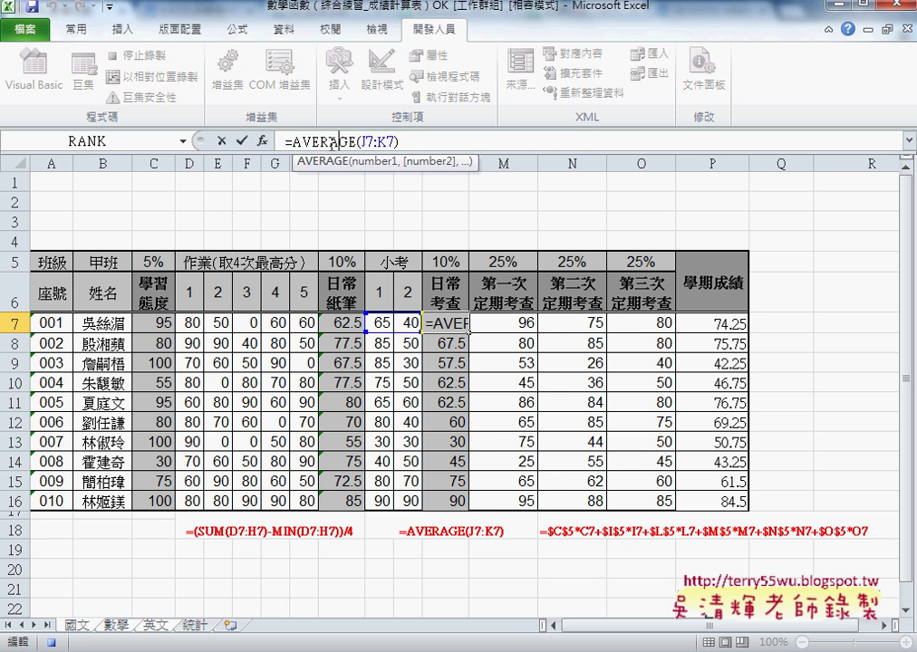
pyautogui.click(242, 141)
pyautogui.click(725, 327)
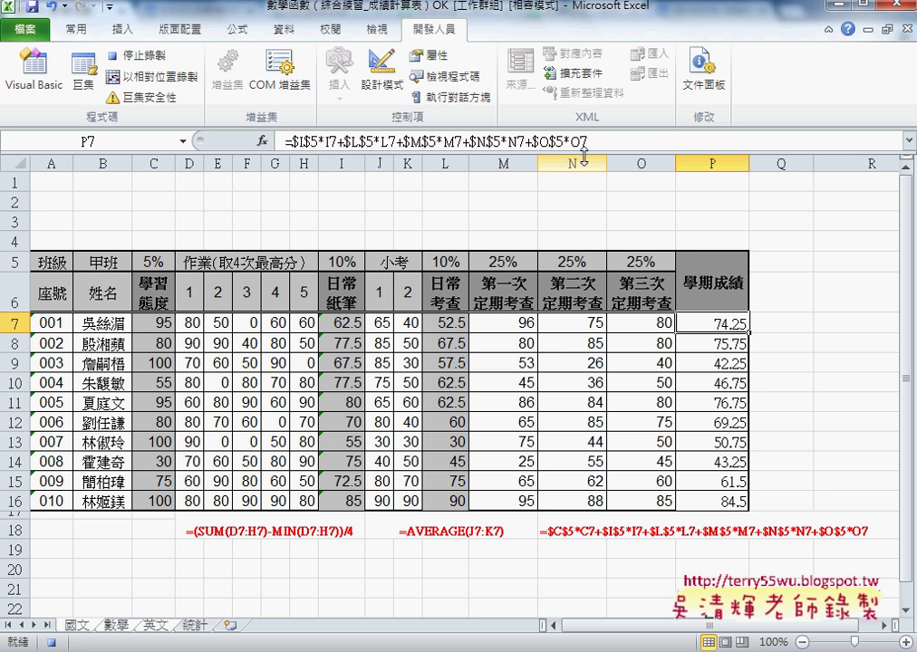
pyautogui.click(288, 142)
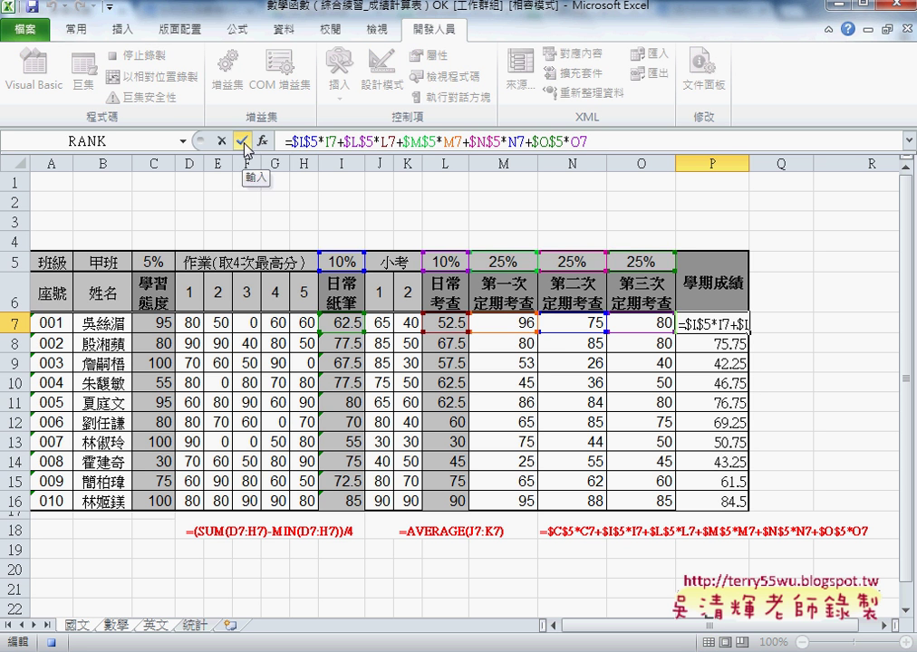
pyautogui.click(243, 141)
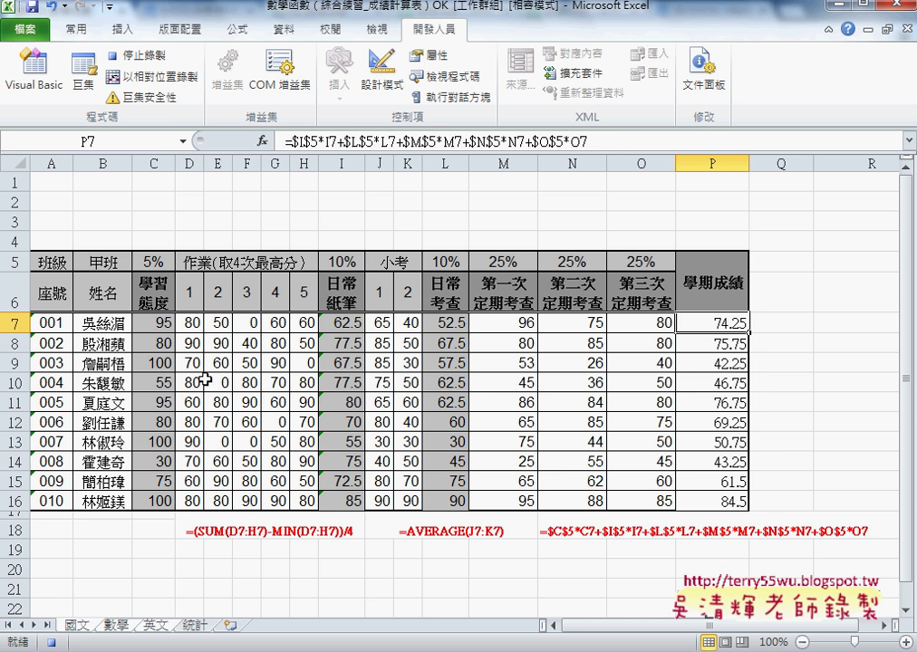
# Ungroup the subject sheets by switching to the 統計 sheet
pyautogui.click(199, 625)
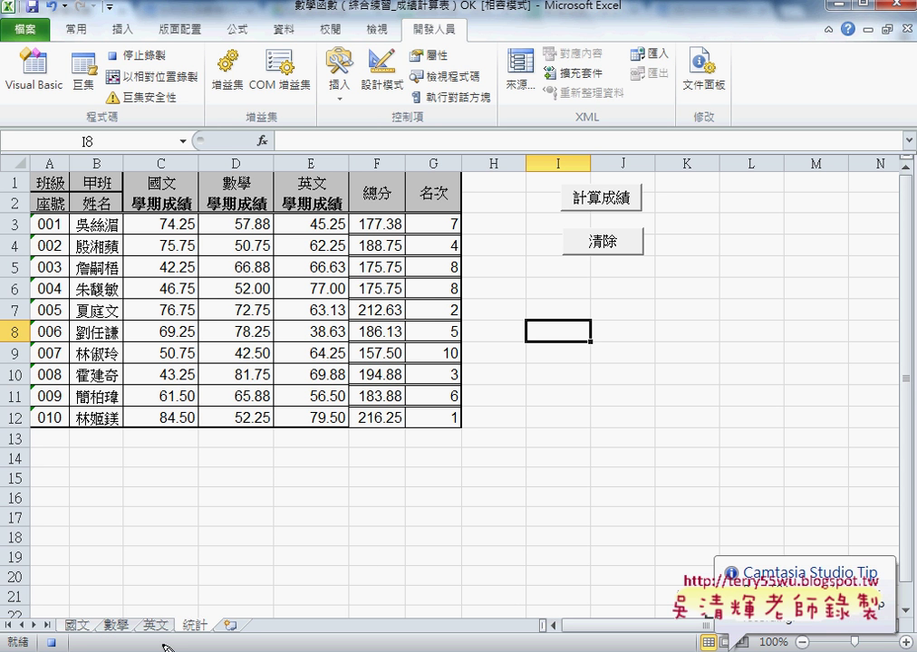
pyautogui.moveTo(135, 638); pyautogui.dragTo(164, 638)
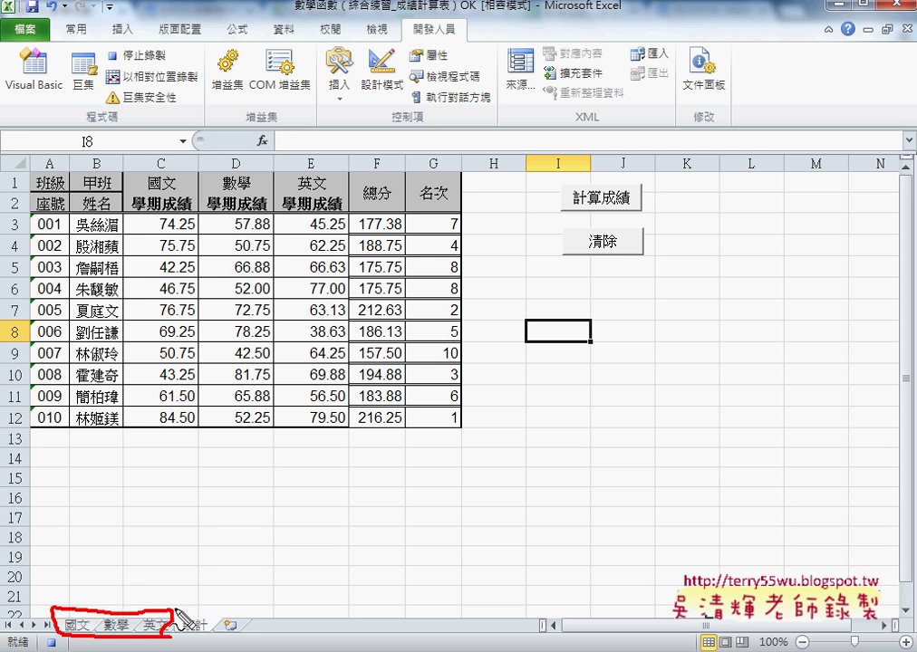
pyautogui.moveTo(122, 580)
pyautogui.mouseDown()
pyautogui.moveTo(207, 598)
pyautogui.moveTo(233, 586)
pyautogui.mouseUp()
pyautogui.press('Escape')
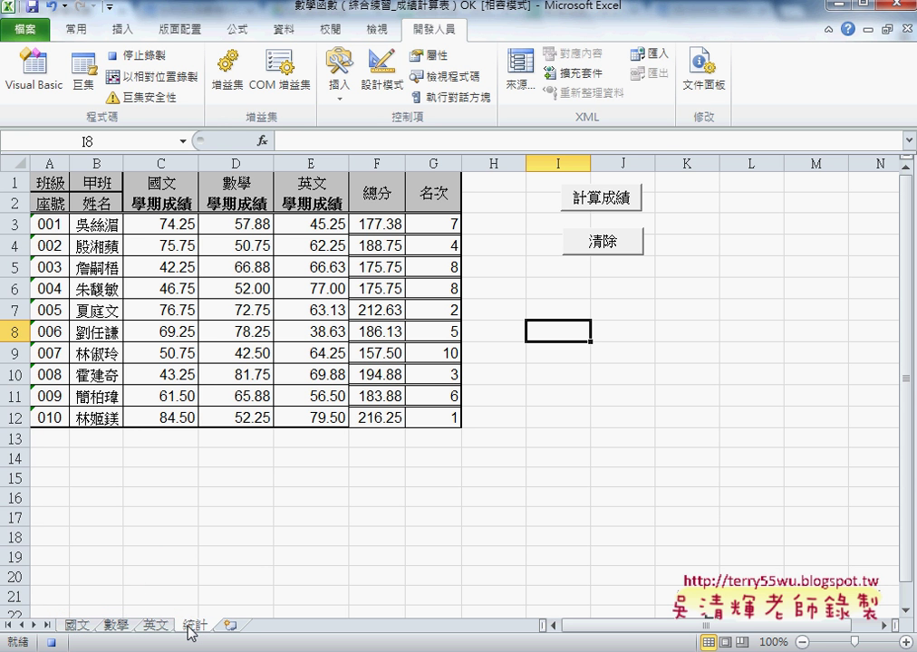
# Copy the 國文 term grades P7:P16 and return to the 統計 sheet
pyautogui.click(77, 626)
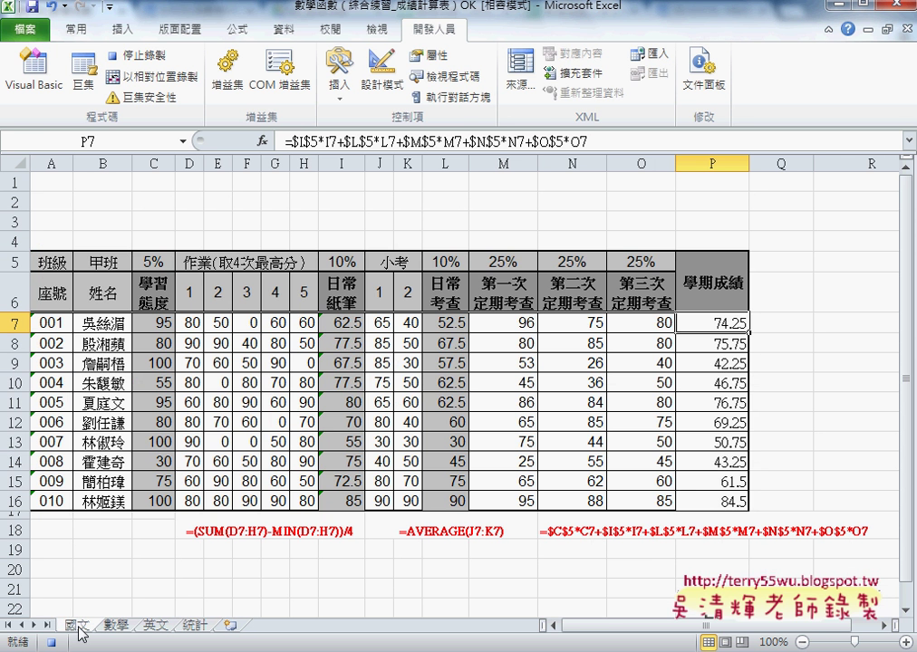
pyautogui.moveTo(726, 361); pyautogui.dragTo(723, 501)
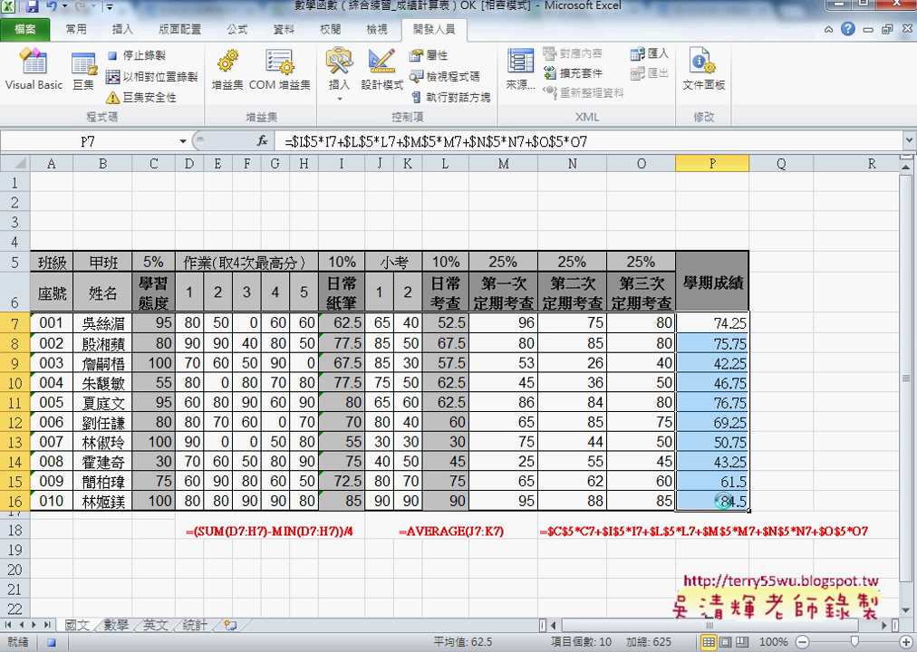
pyautogui.click(195, 625)
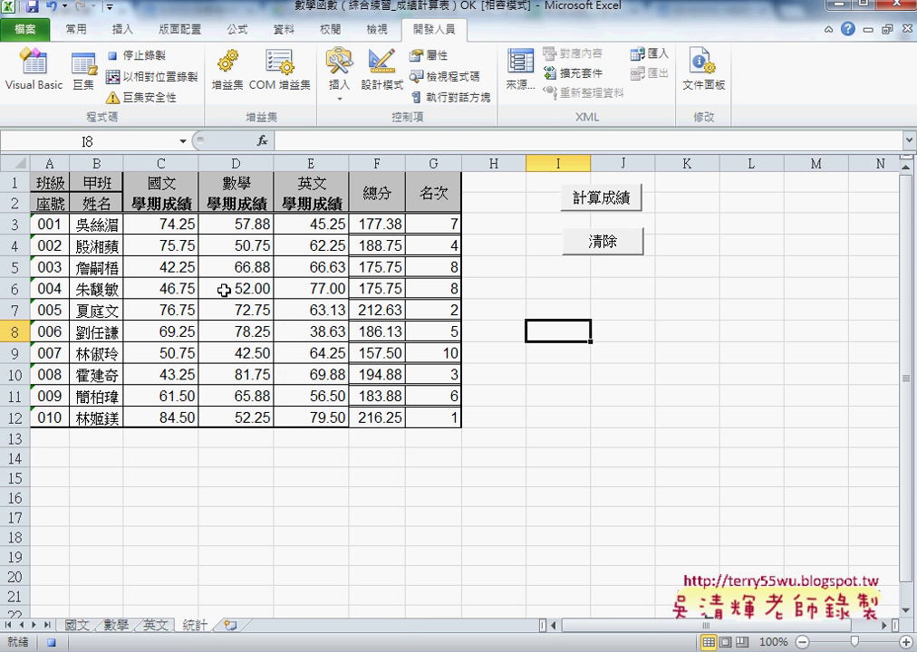
# Paste-link the 國文 grades into C3:C12 so C3 reads =國文!P7, then select I10
pyautogui.click(166, 225)
pyautogui.rightClick(166, 225)
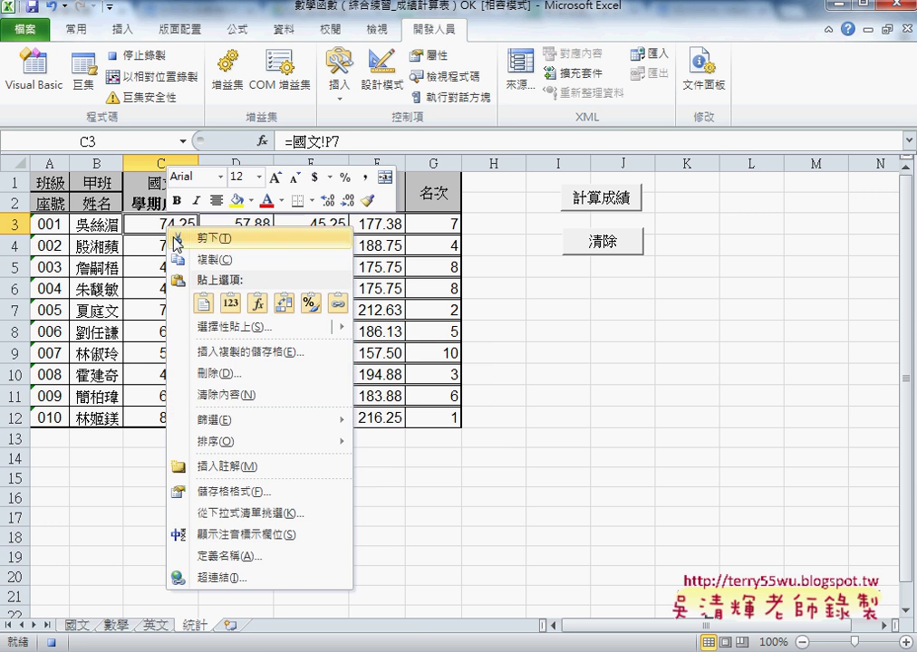
pyautogui.moveTo(344, 332)
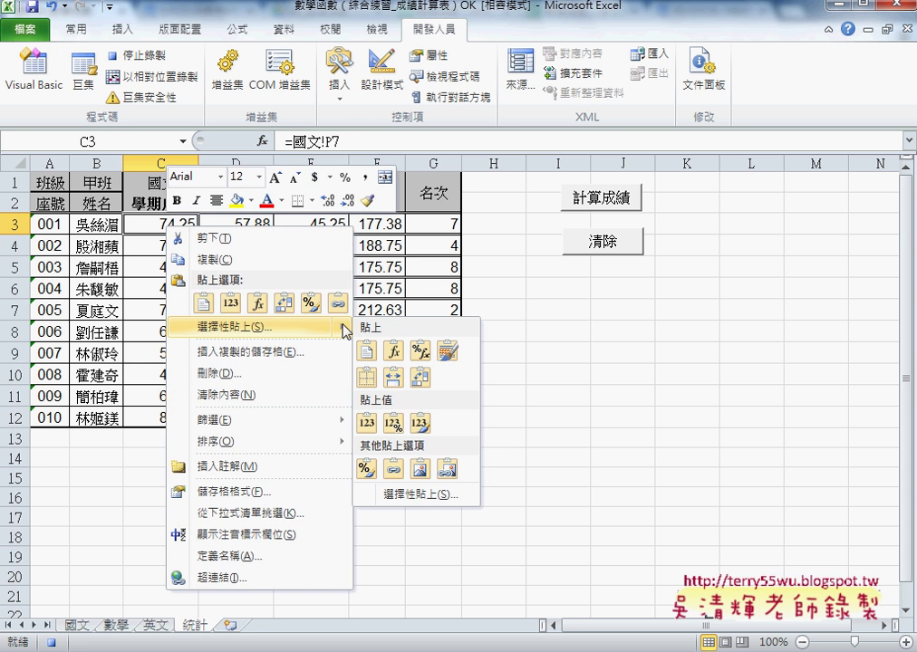
pyautogui.click(413, 494)
pyautogui.click(300, 604)
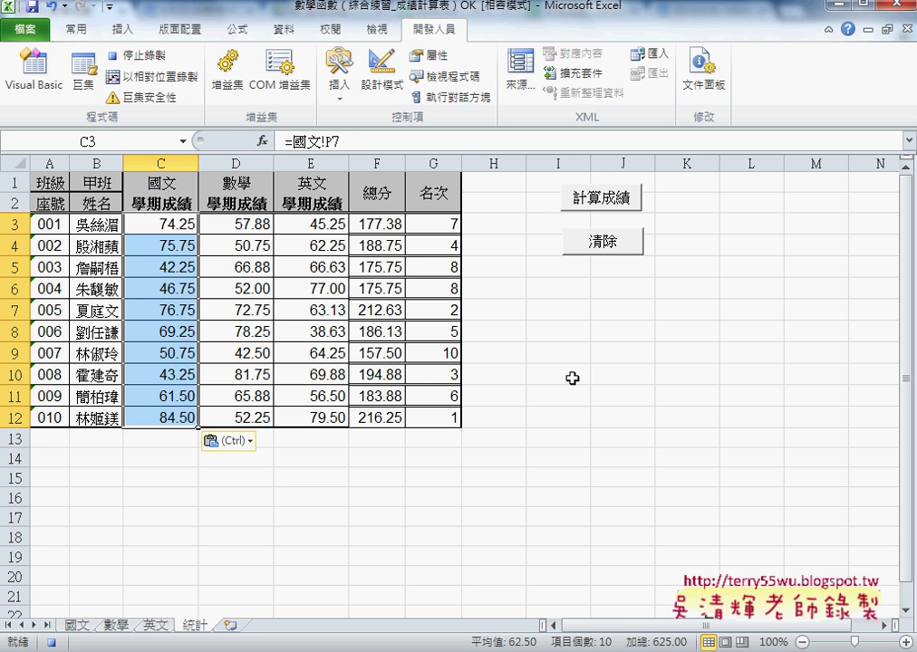
pyautogui.click(572, 378)
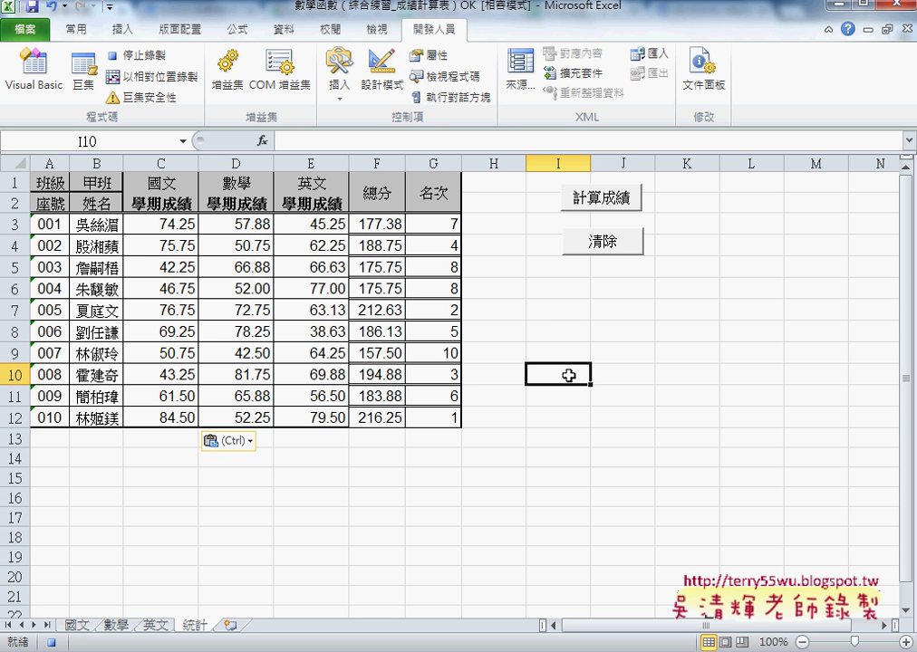
# Stop recording and open 巨集1's code in the Visual Basic editor
pyautogui.click(138, 57)
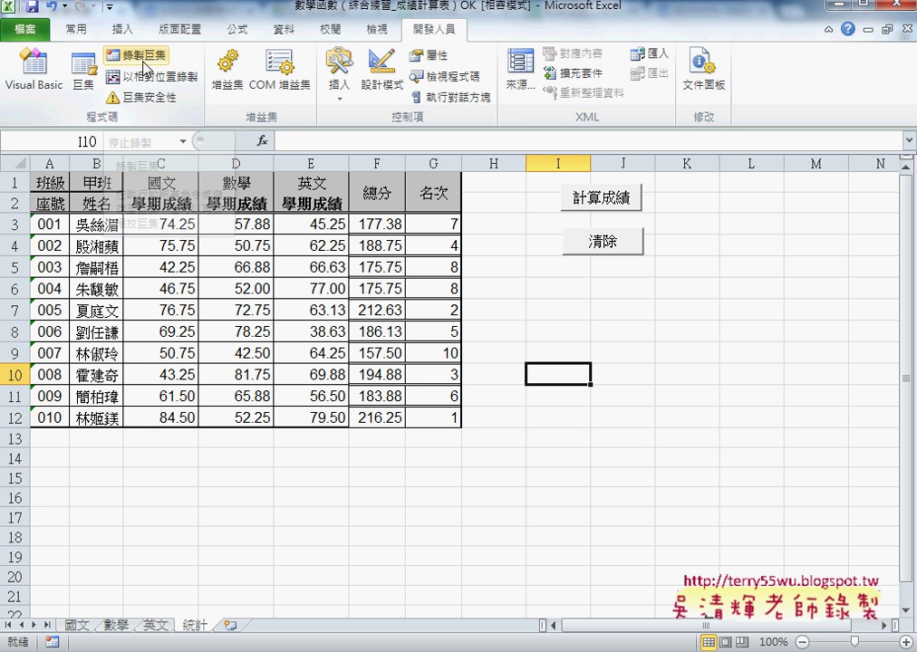
pyautogui.click(83, 74)
pyautogui.moveTo(621, 200); pyautogui.dragTo(369, 188)
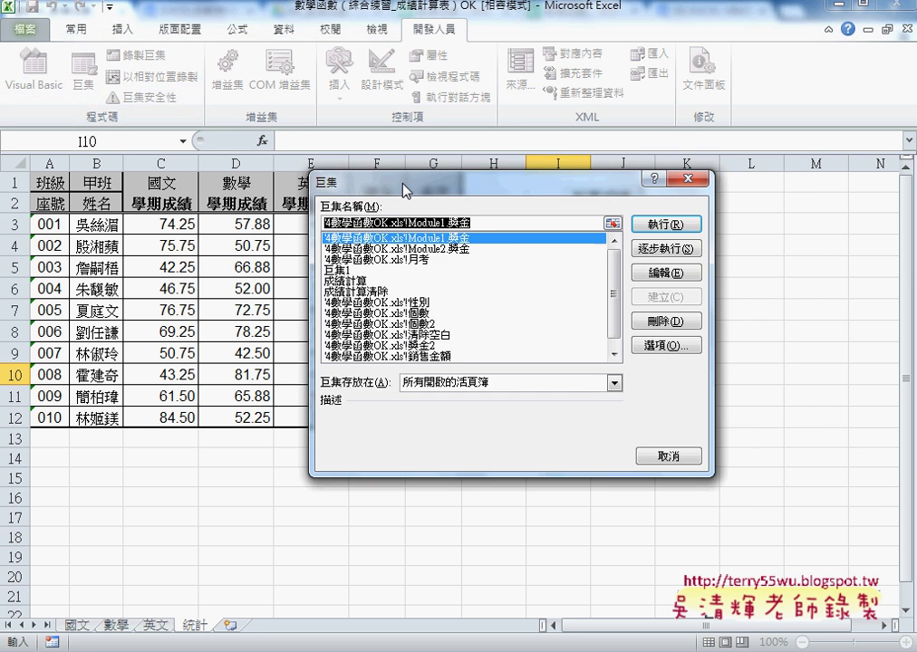
pyautogui.click(299, 269)
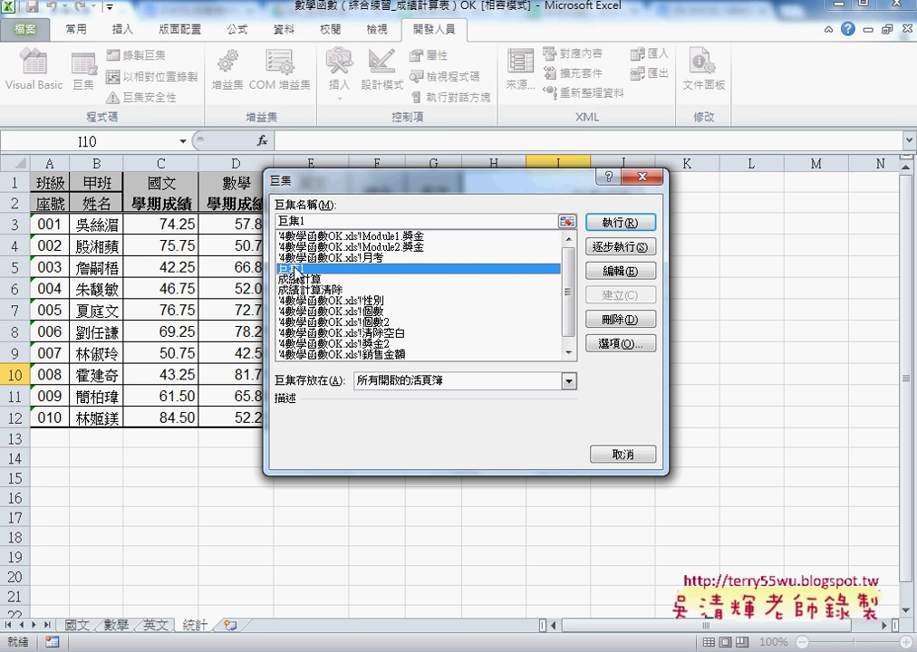
pyautogui.click(621, 271)
pyautogui.click(159, 175)
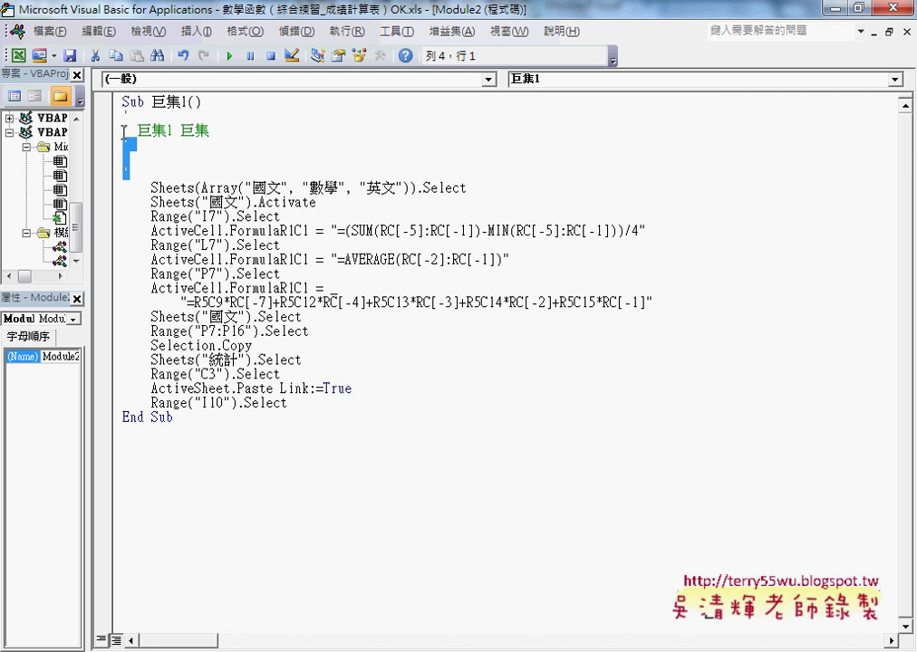
# Replace the auto-generated comment lines with a '1. comment under the Sub header
pyautogui.moveTo(112, 169); pyautogui.dragTo(112, 117)
pyautogui.press('Delete')
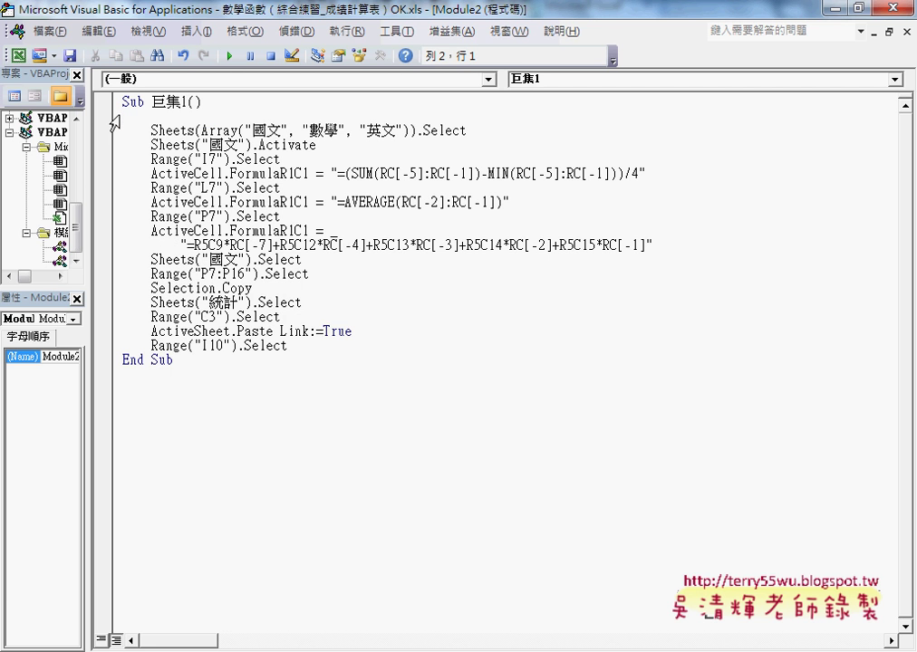
pyautogui.press('Tab')
pyautogui.write("'1.")
pyautogui.press('Down')
# Add a '2. comment line after the 國文 sheet activation statement
pyautogui.moveTo(467, 131); pyautogui.dragTo(151, 131)
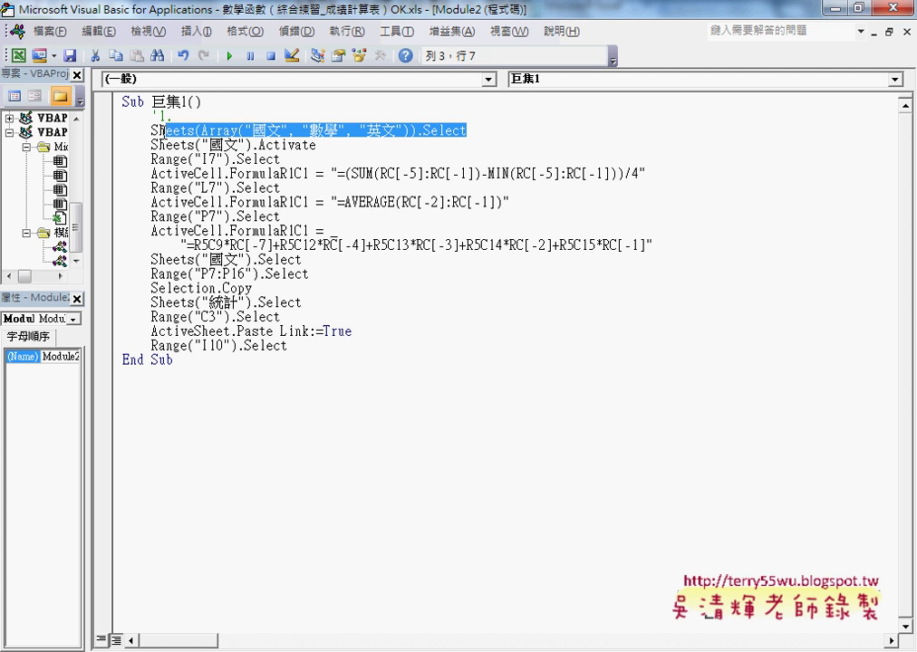
pyautogui.moveTo(316, 145); pyautogui.dragTo(151, 145)
pyautogui.click(152, 159)
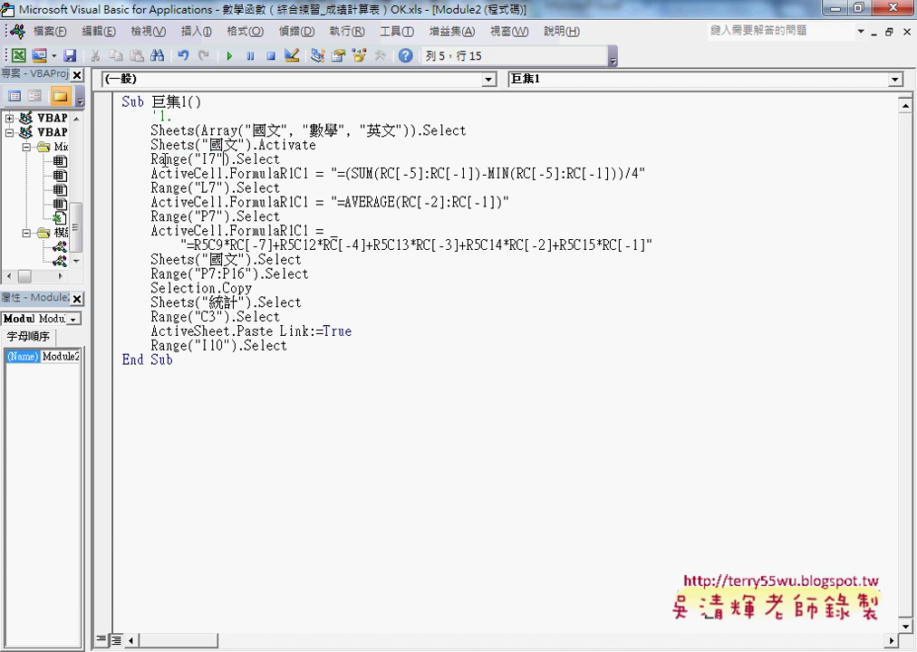
pyautogui.moveTo(152, 159); pyautogui.dragTo(229, 160)
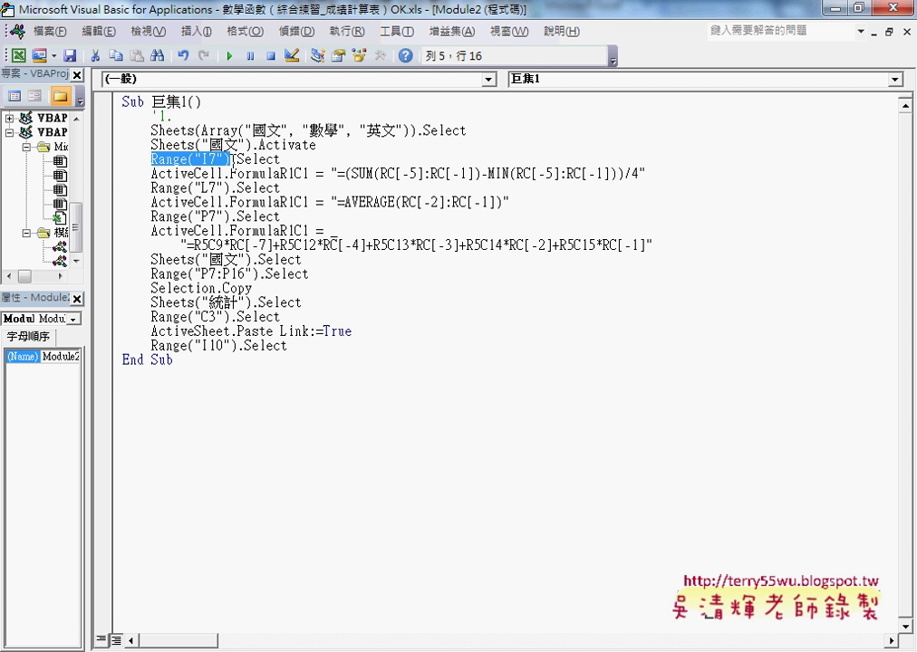
pyautogui.click(264, 159)
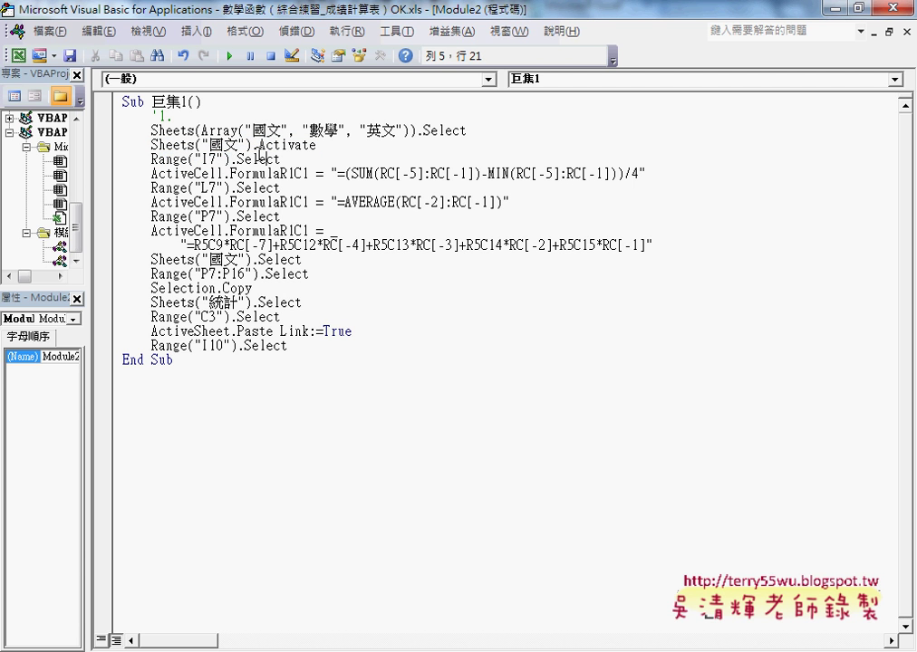
pyautogui.click(360, 145)
pyautogui.press('Return')
pyautogui.write("'2")
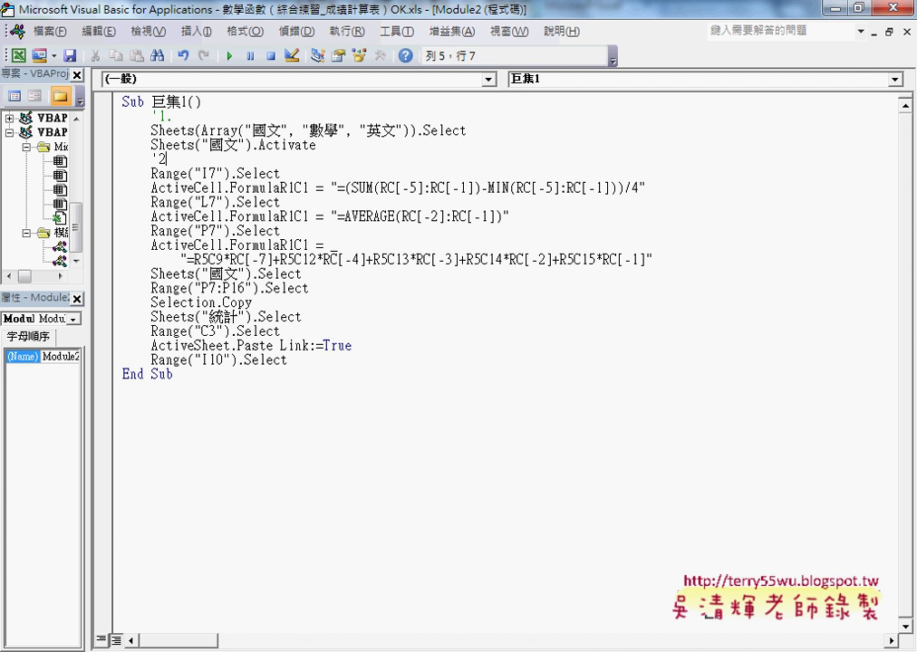
pyautogui.write('.')
# Return to the Drive code screenshot and scroll to the 總分, 平均 and 成績計算清除 sections
pyautogui.hotkey('alt', 'Tab')
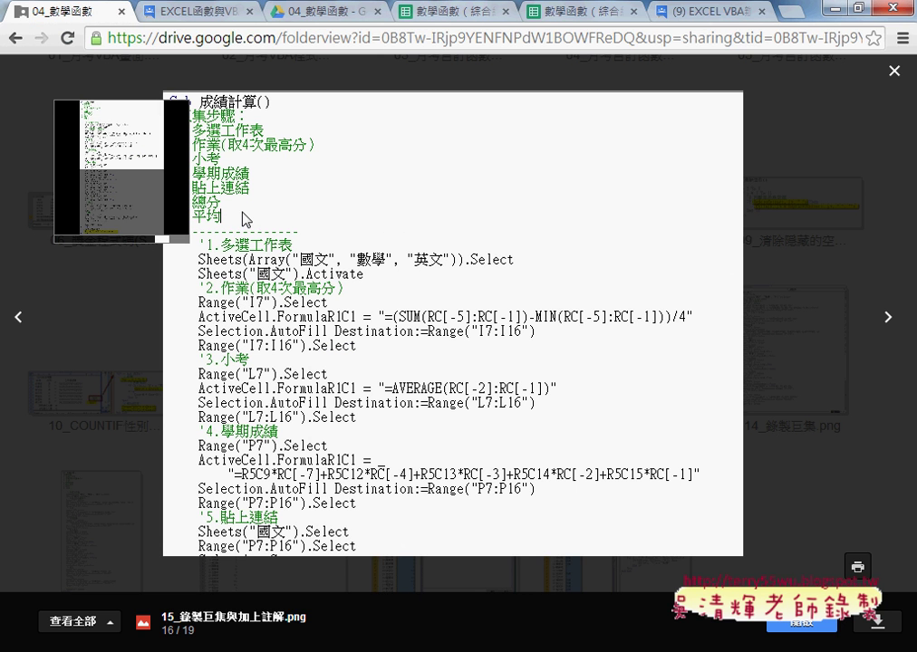
pyautogui.scroll(-3, 367, 233)
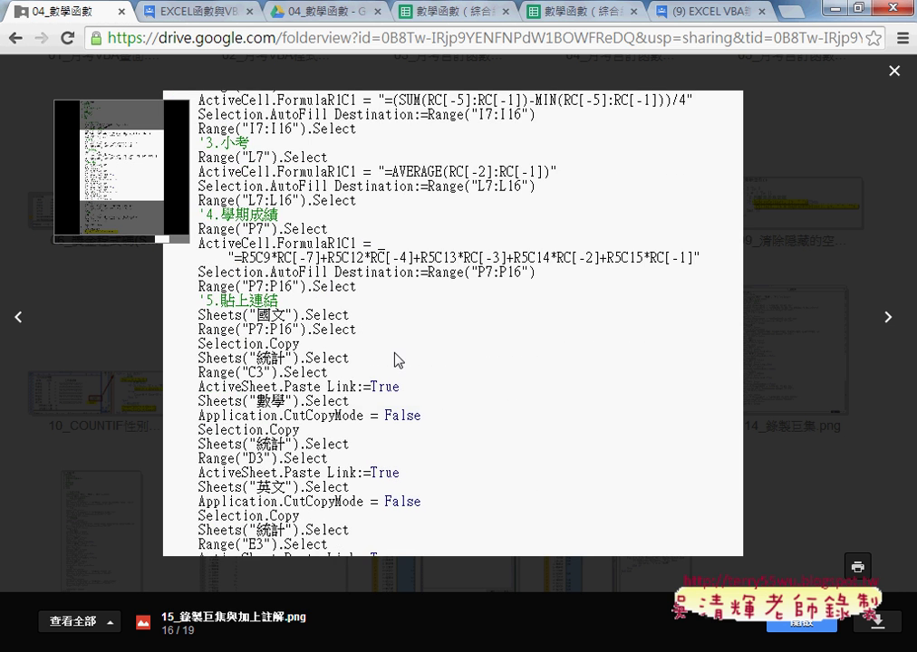
pyautogui.scroll(-2, 395, 361)
pyautogui.scroll(-2, 436, 386)
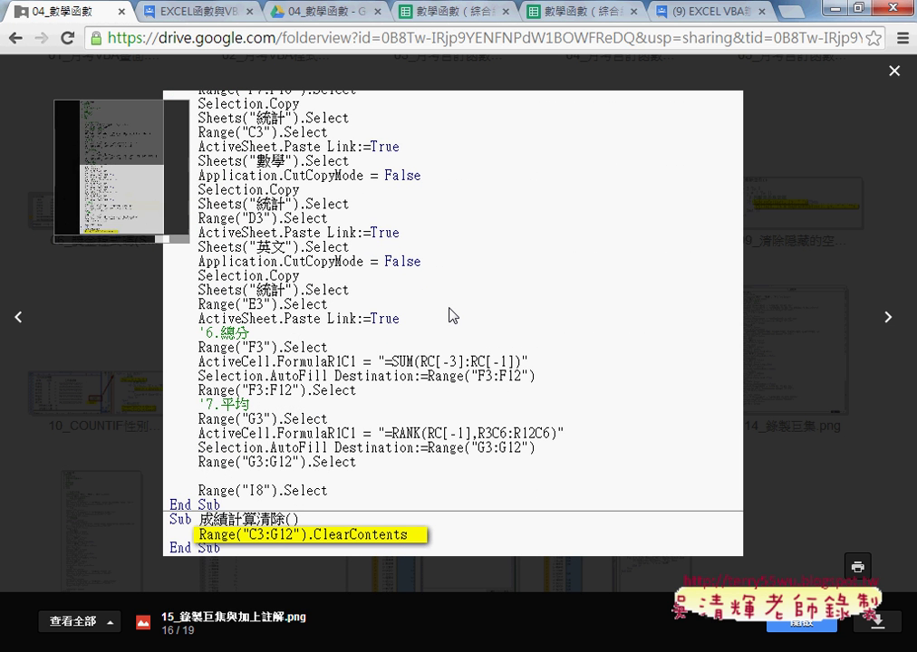